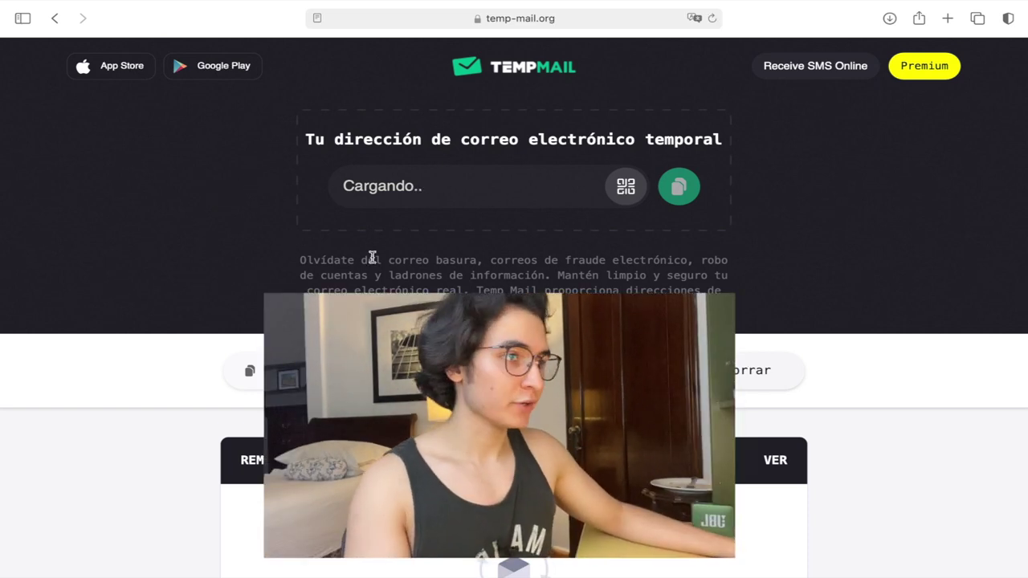
Search Google in a new tab for 'osmosis org main website' and open the osmosis.org result.
{"action": "left_click", "coordinate": [948, 19]}
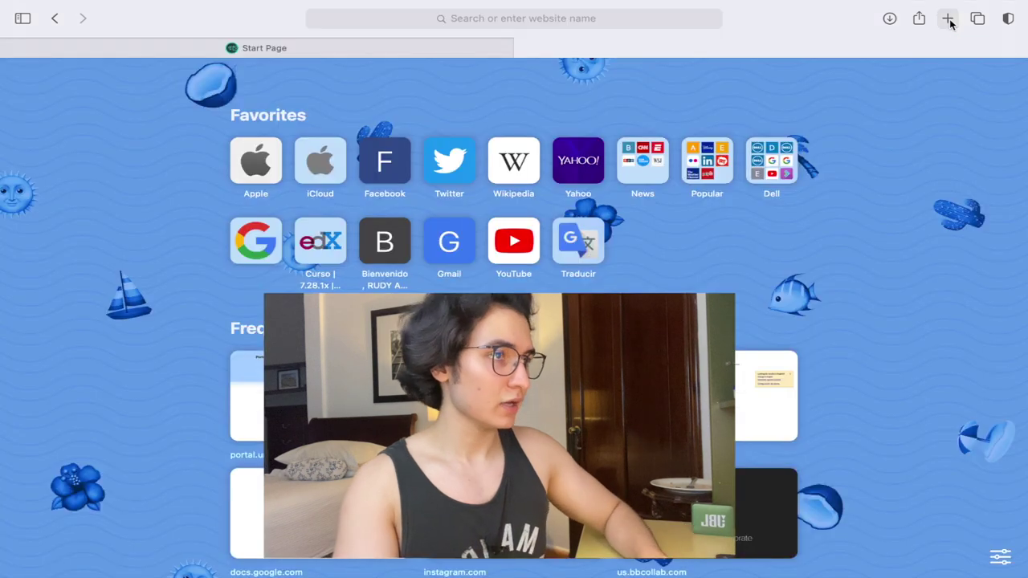
{"action": "type", "text": "osmosis org main website"}
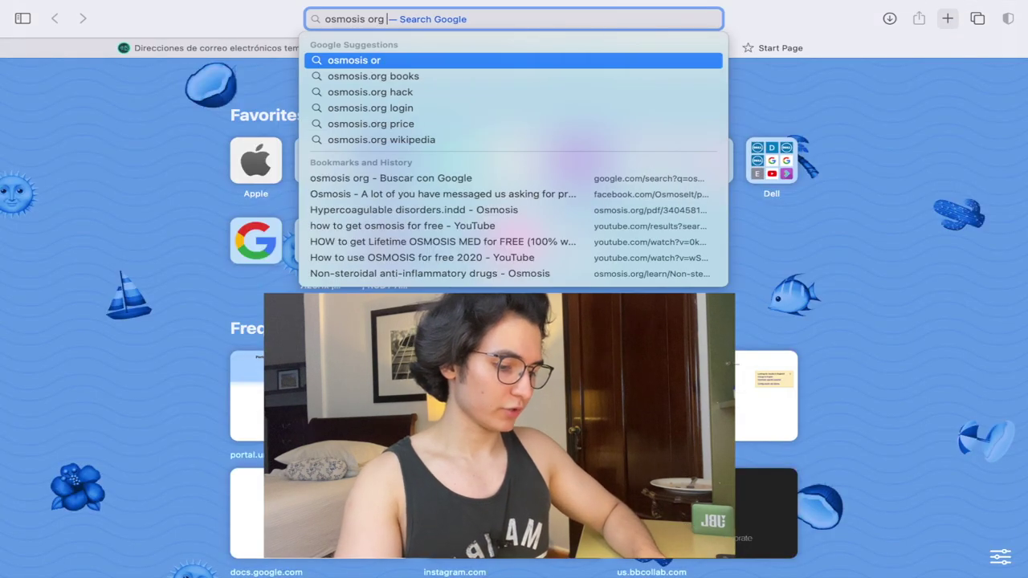
{"action": "key", "text": "Return"}
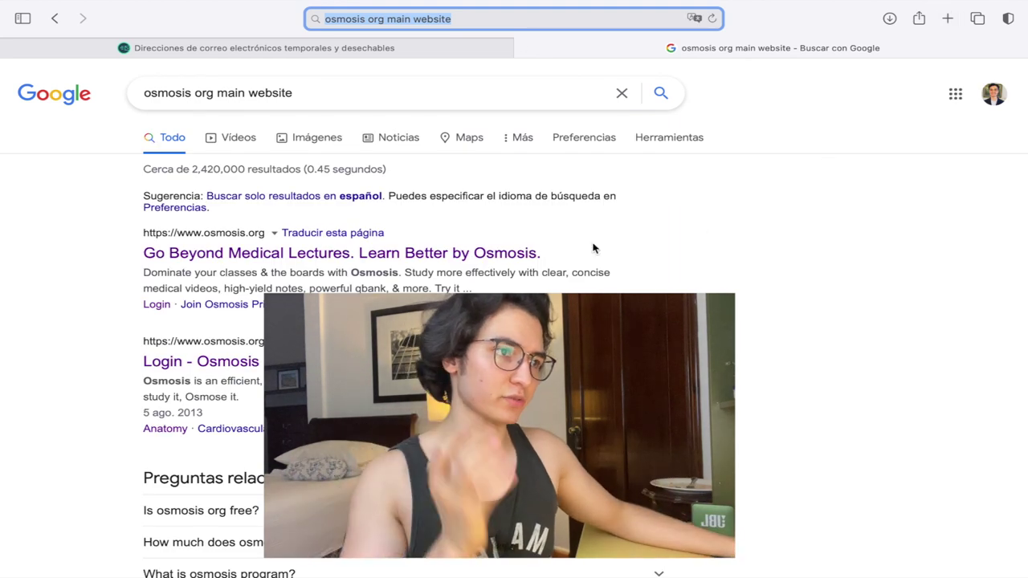
{"action": "left_click", "coordinate": [409, 252]}
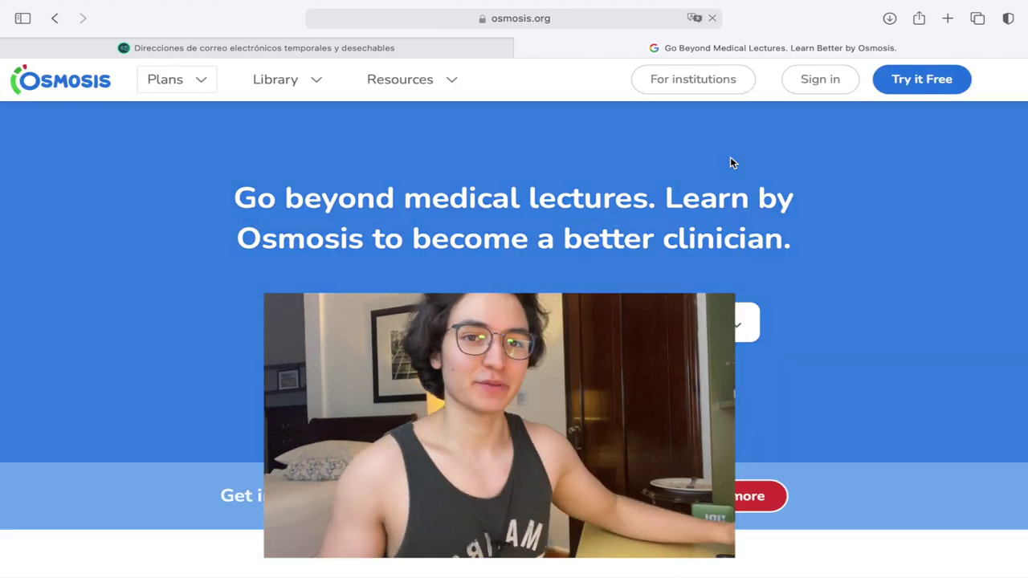
Start the free-trial sign-up and paste the copied temporary e-mail address into the Email field.
{"action": "left_click", "coordinate": [912, 84]}
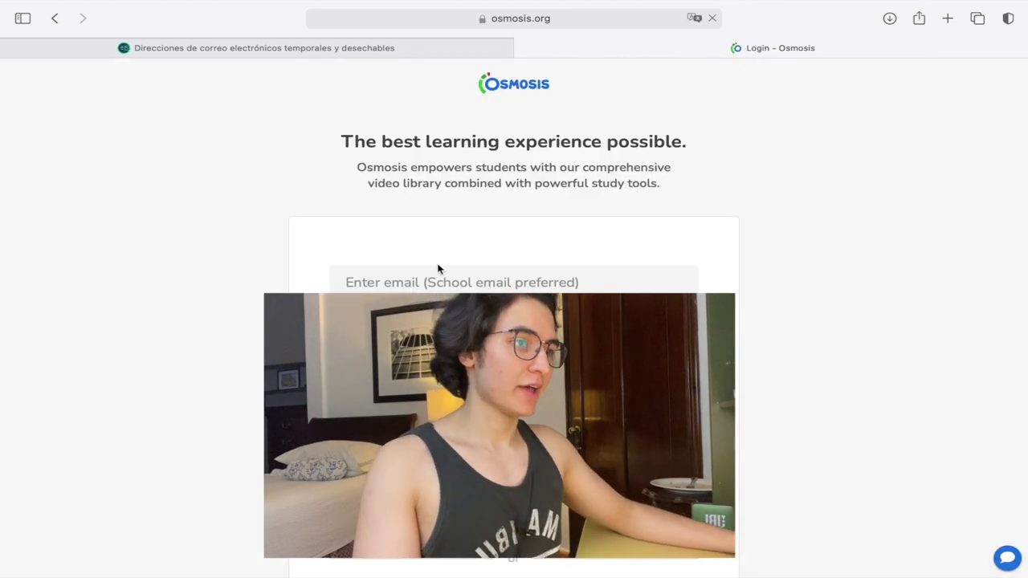
{"action": "left_click", "coordinate": [312, 56]}
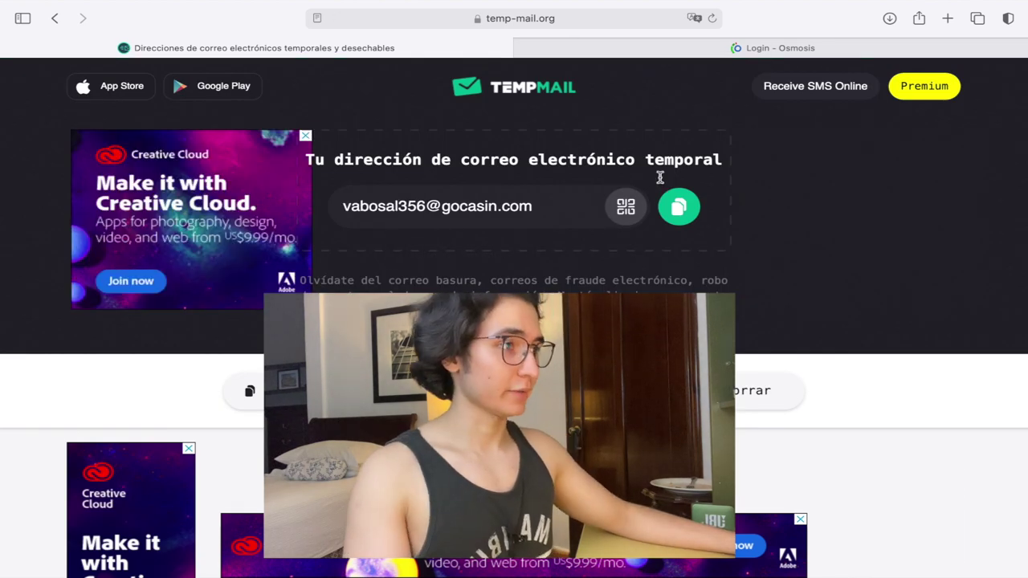
{"action": "left_click", "coordinate": [249, 391]}
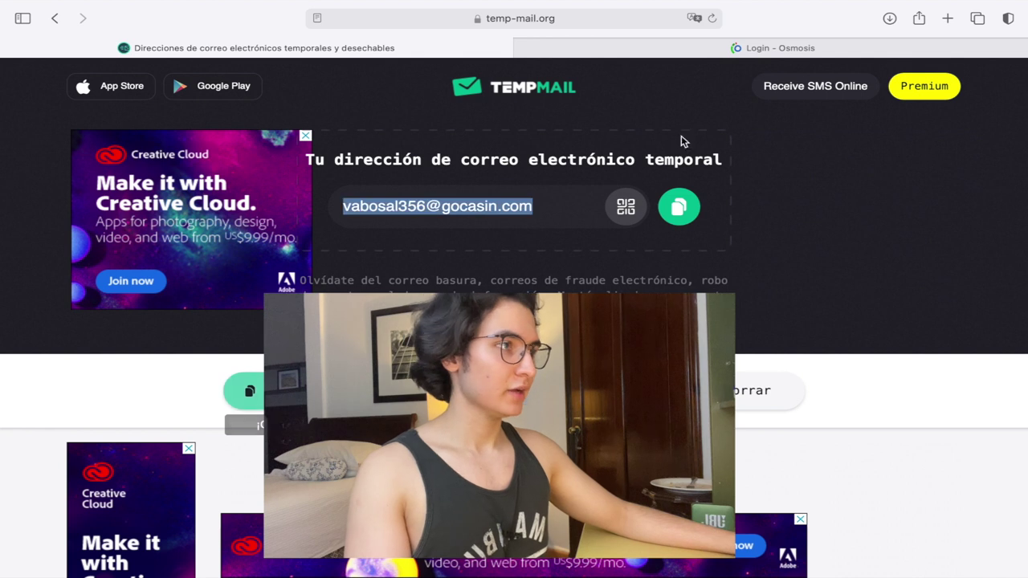
{"action": "left_click", "coordinate": [777, 49]}
{"action": "key", "text": "super+v"}
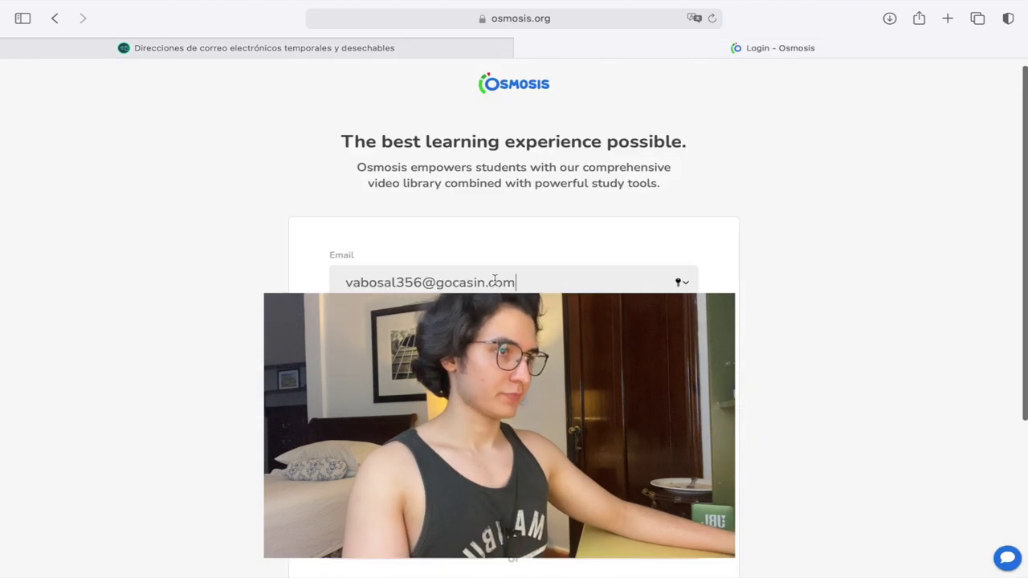
{"action": "scroll", "coordinate": [450, 241], "scroll_direction": "down", "scroll_amount": 3}
Enter placeholder first and last names and a password of your own, then submit with Let's go!
{"action": "left_click", "coordinate": [406, 211]}
{"action": "type", "text": "uwyvfeuwafy"}
{"action": "left_click", "coordinate": [602, 211]}
{"action": "type", "text": "uybeuybafwe"}
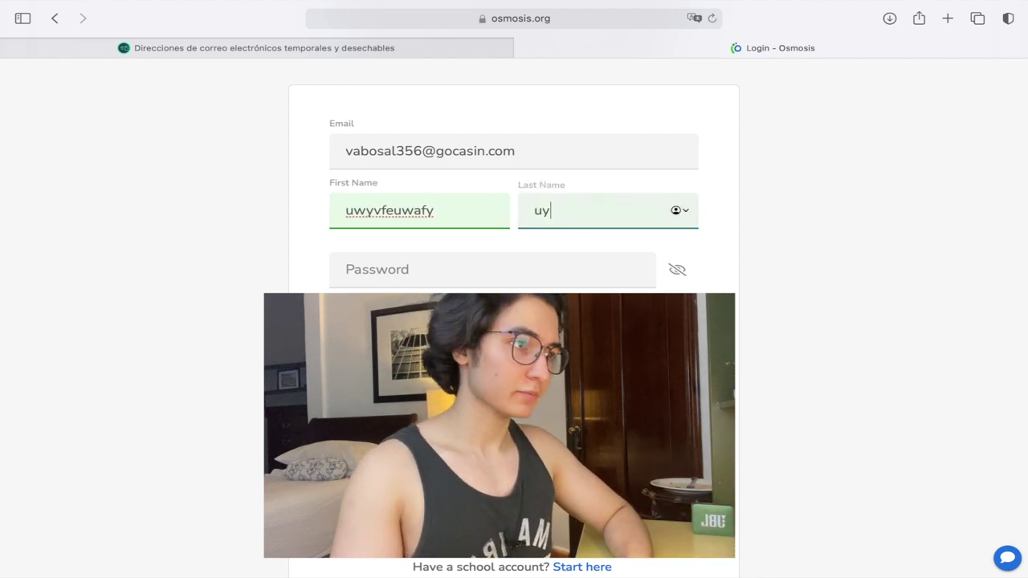
{"action": "left_click", "coordinate": [573, 273]}
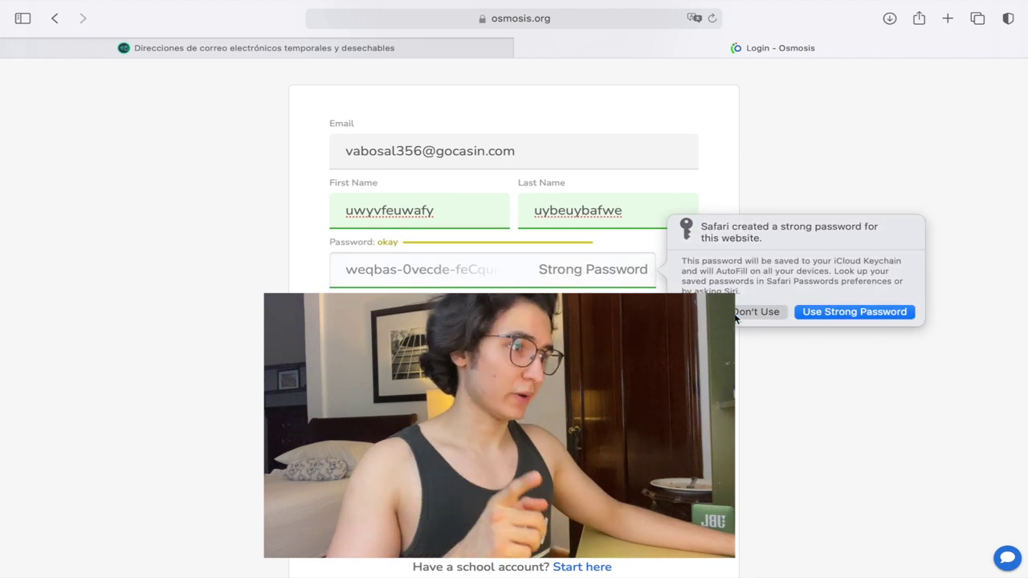
{"action": "left_click", "coordinate": [734, 317]}
{"action": "type", "text": "•••"}
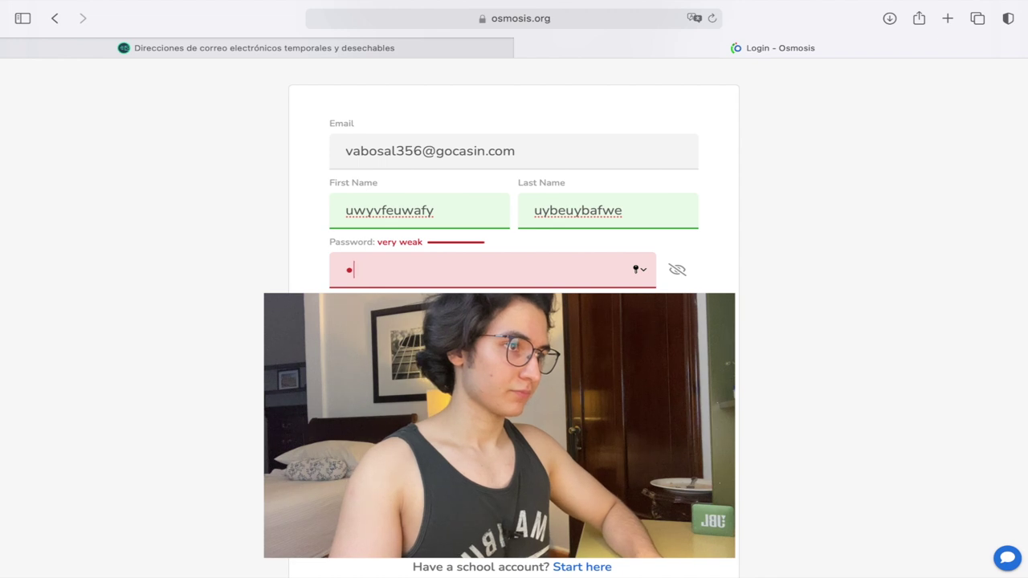
{"action": "type", "text": "•••••••••••"}
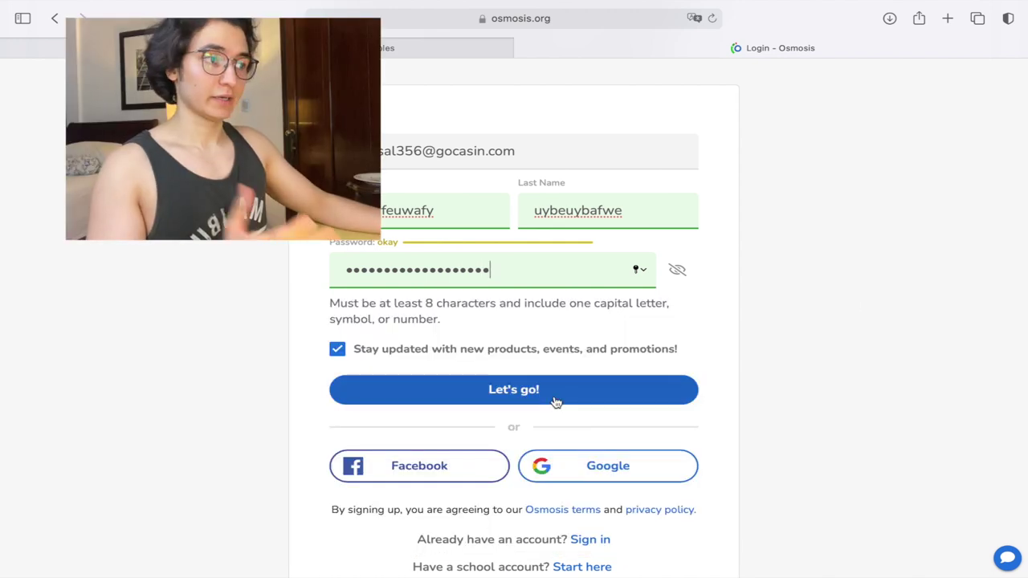
{"action": "left_click", "coordinate": [556, 397]}
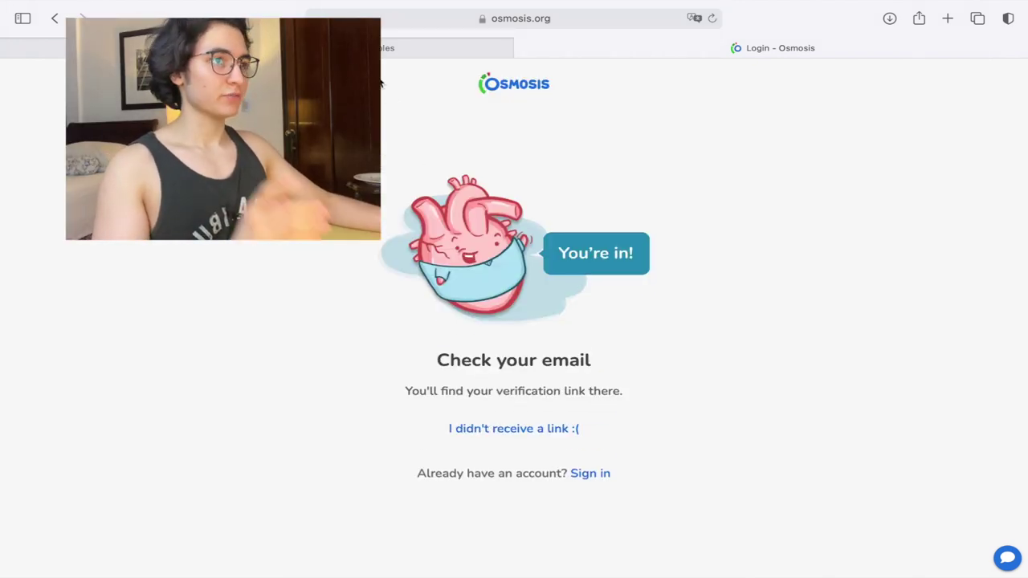
In the temp-mail inbox, open the Osmosis Email Verification message and follow its verification link.
{"action": "key", "text": "ctrl+shift+Tab"}
{"action": "scroll", "coordinate": [521, 280], "scroll_direction": "down", "scroll_amount": 3}
{"action": "scroll", "coordinate": [521, 281], "scroll_direction": "down", "scroll_amount": 3}
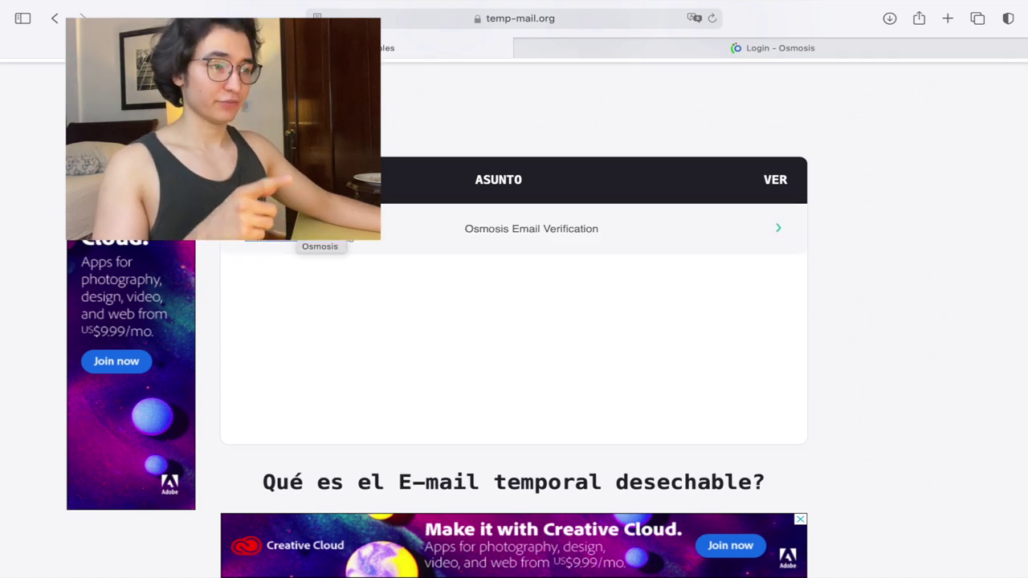
{"action": "left_click", "coordinate": [314, 229]}
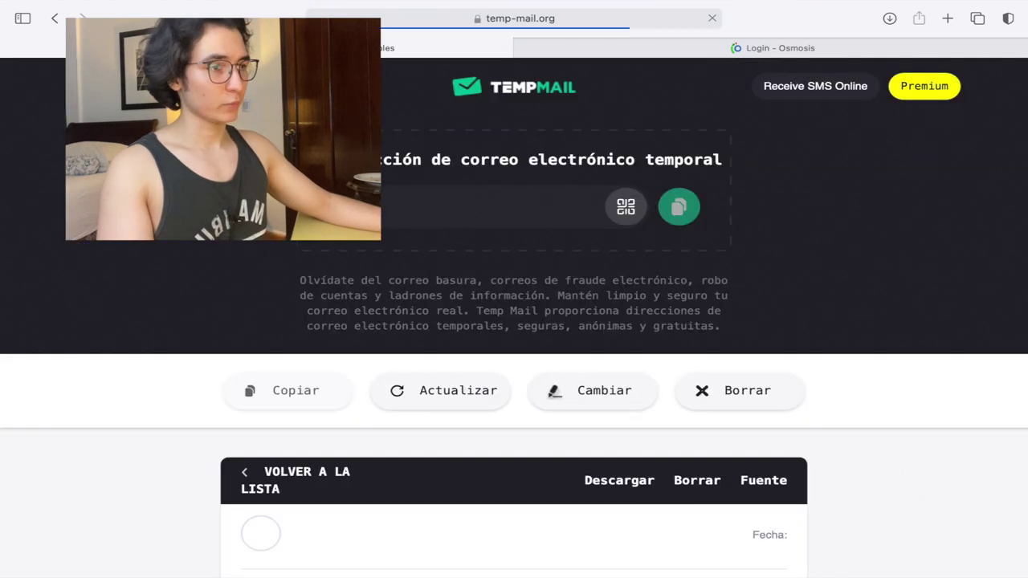
{"action": "scroll", "coordinate": [454, 288], "scroll_direction": "down", "scroll_amount": 3}
{"action": "left_click", "coordinate": [424, 394]}
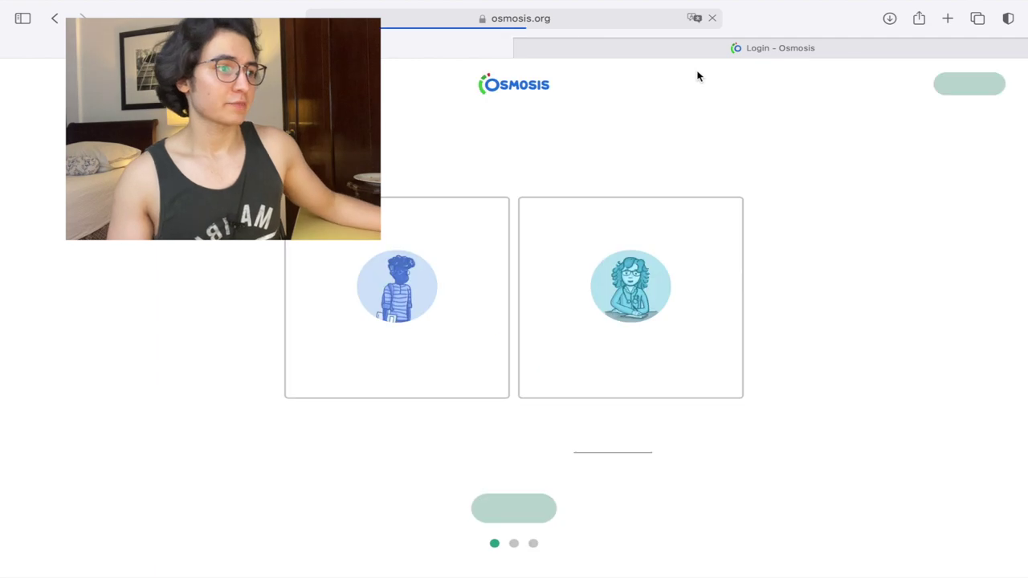
Sign up as a student with Medical Doctor as the field of study.
{"action": "left_click", "coordinate": [428, 332]}
{"action": "left_click", "coordinate": [543, 498]}
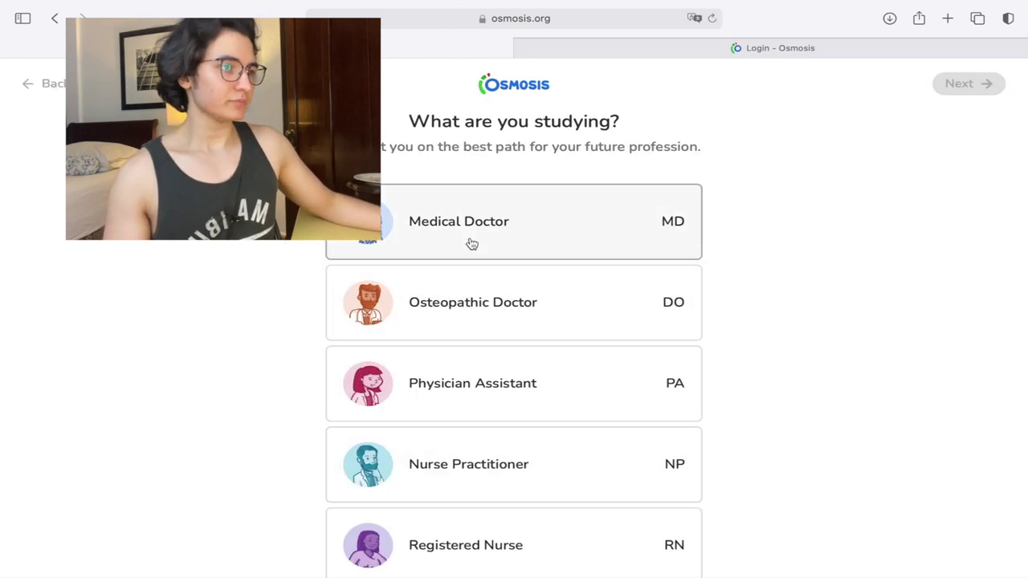
{"action": "left_click", "coordinate": [472, 244]}
{"action": "left_click", "coordinate": [958, 90]}
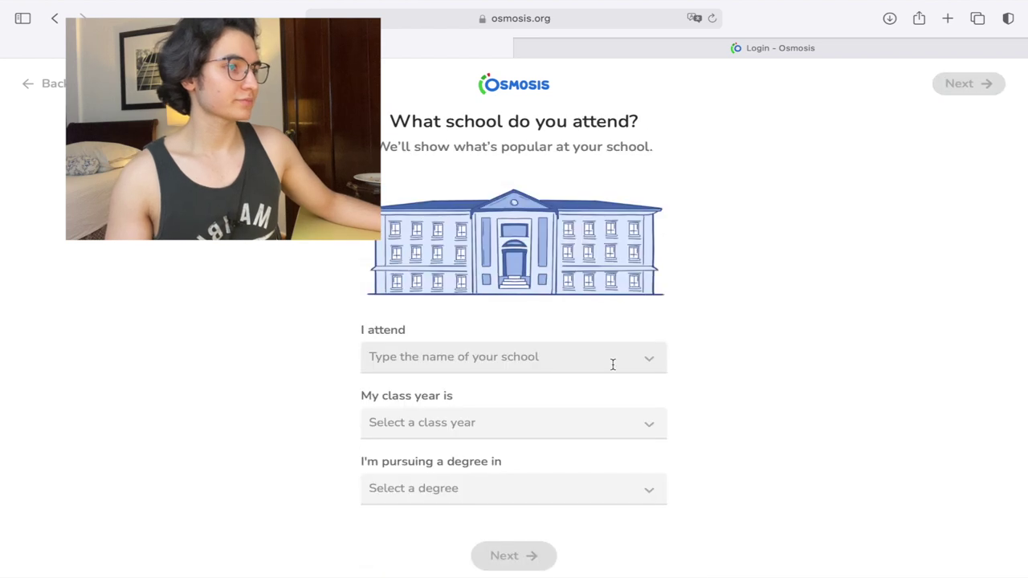
Choose Vasile Goldiș Western University of Arad, Second year, Medicine (MD), and the Preclinical study stage.
{"action": "left_click", "coordinate": [492, 361]}
{"action": "left_click", "coordinate": [493, 442]}
{"action": "left_click", "coordinate": [492, 429]}
{"action": "left_click", "coordinate": [493, 458]}
{"action": "left_click", "coordinate": [491, 429]}
{"action": "left_click", "coordinate": [490, 469]}
{"action": "left_click", "coordinate": [495, 496]}
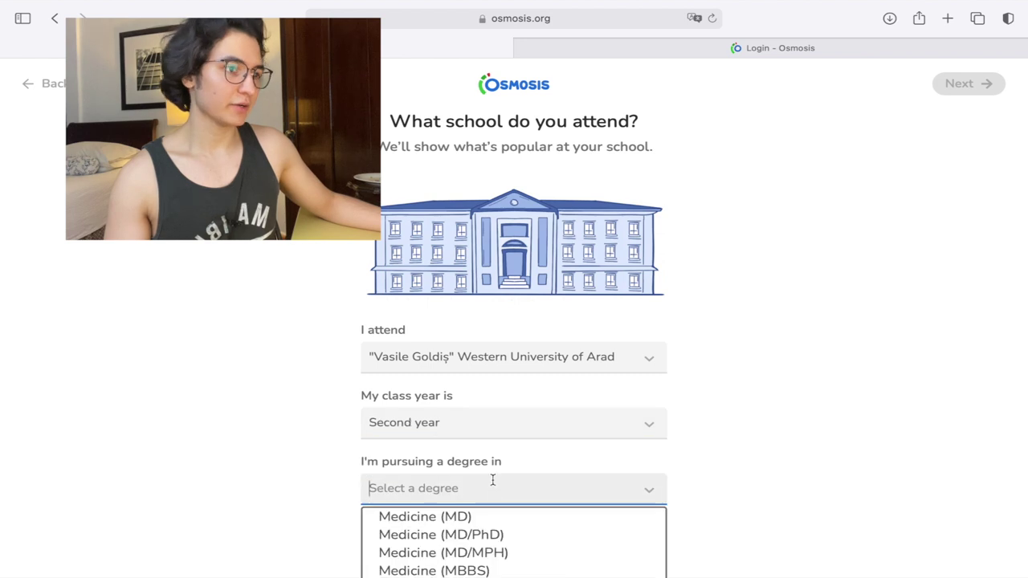
{"action": "left_click", "coordinate": [476, 518]}
{"action": "left_click", "coordinate": [506, 556]}
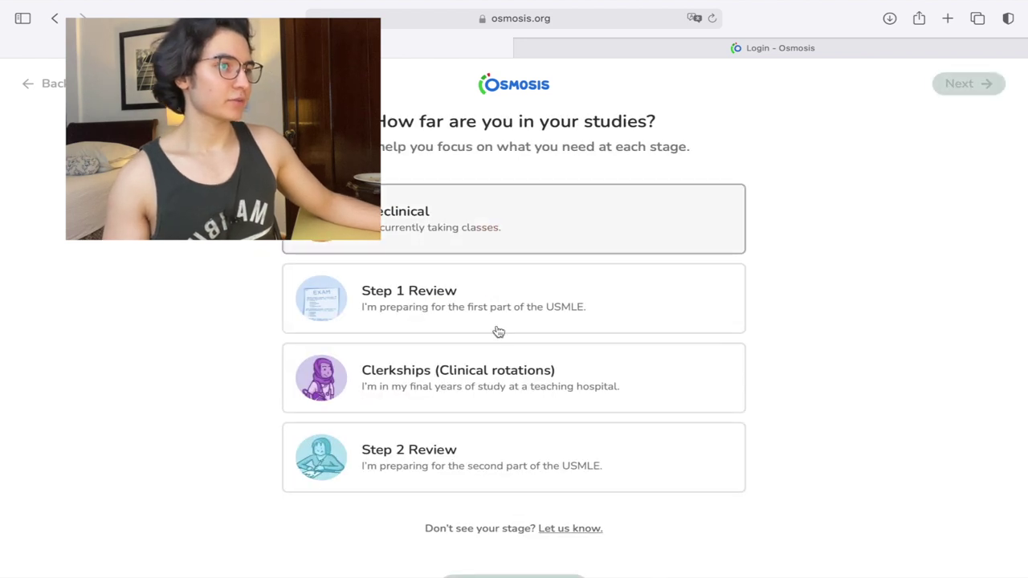
{"action": "left_click", "coordinate": [514, 225]}
{"action": "left_click", "coordinate": [947, 83]}
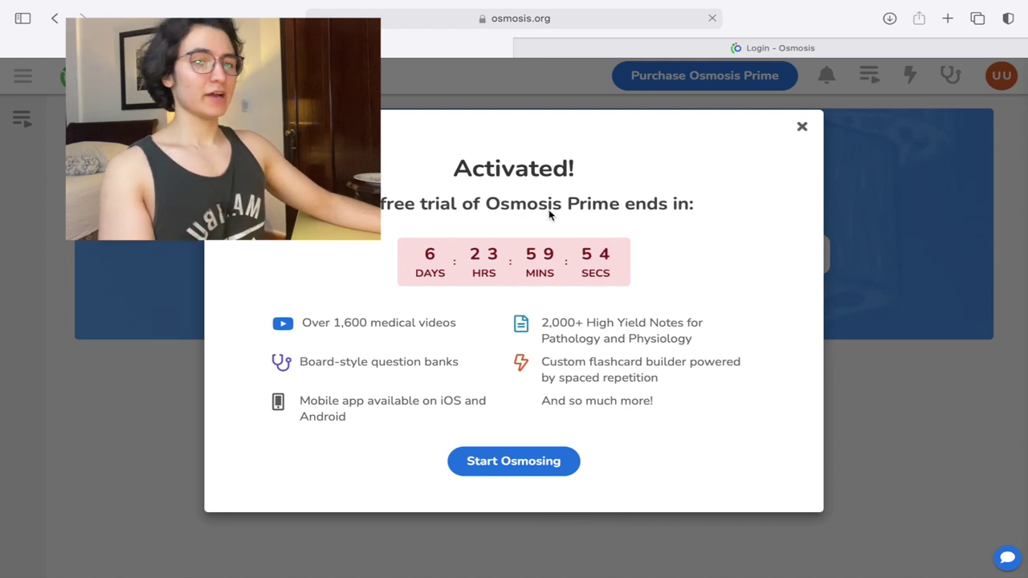
Dismiss the Activated! notice, search topics for 'antip', and open the Antiphospholipid syndrome lesson.
{"action": "key", "text": "Escape"}
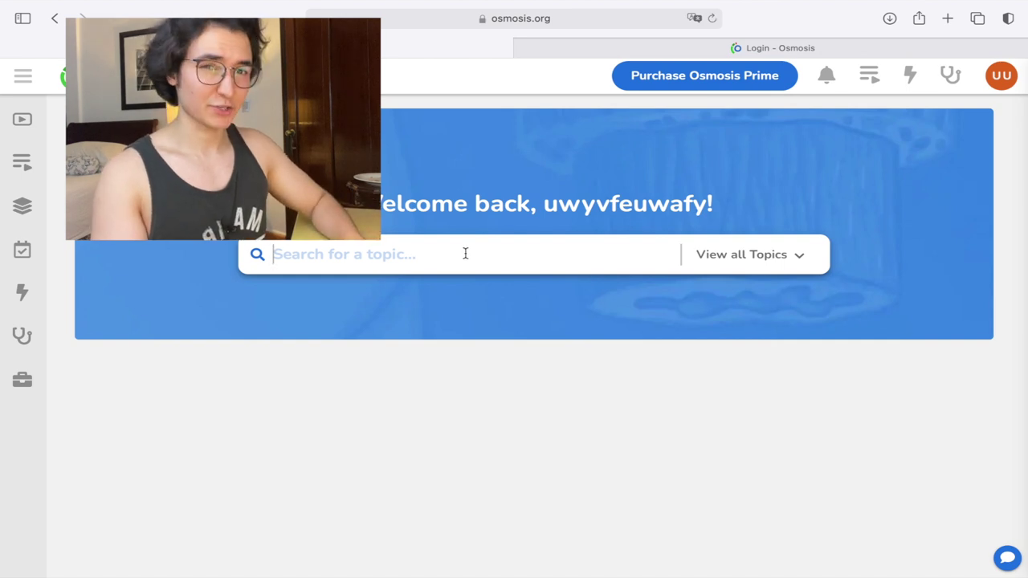
{"action": "left_click", "coordinate": [464, 252]}
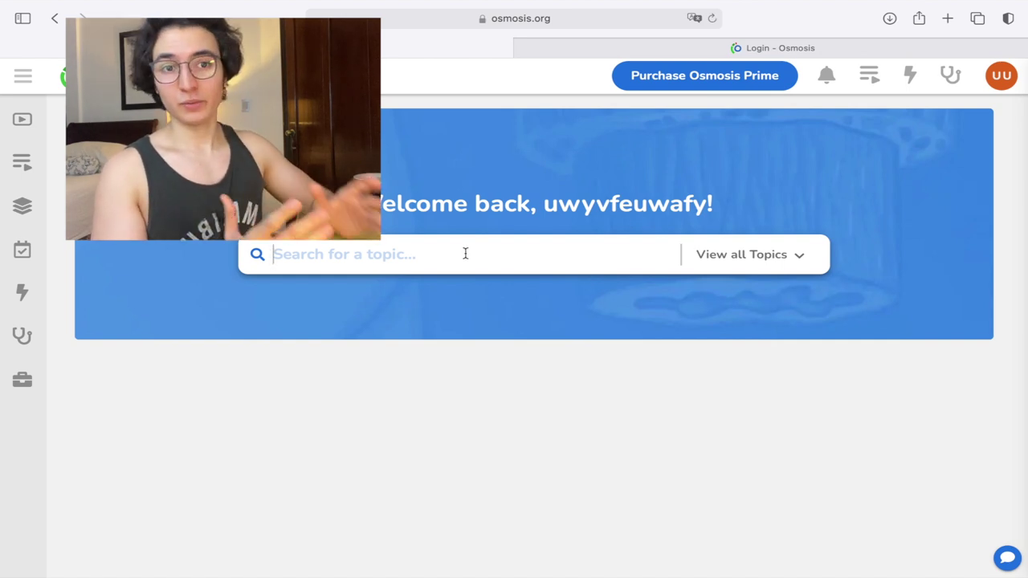
{"action": "type", "text": "antip"}
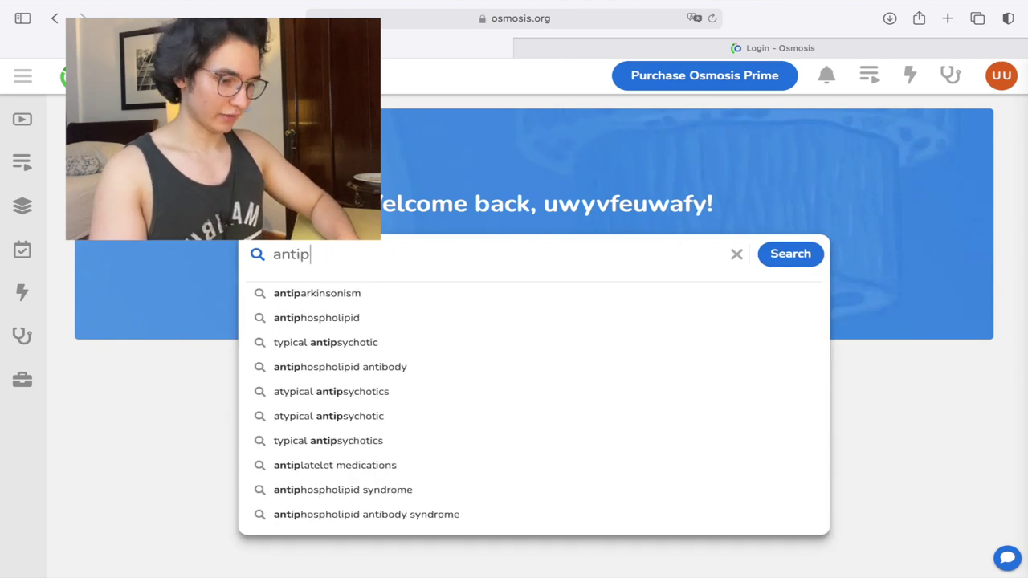
{"action": "left_click", "coordinate": [488, 316]}
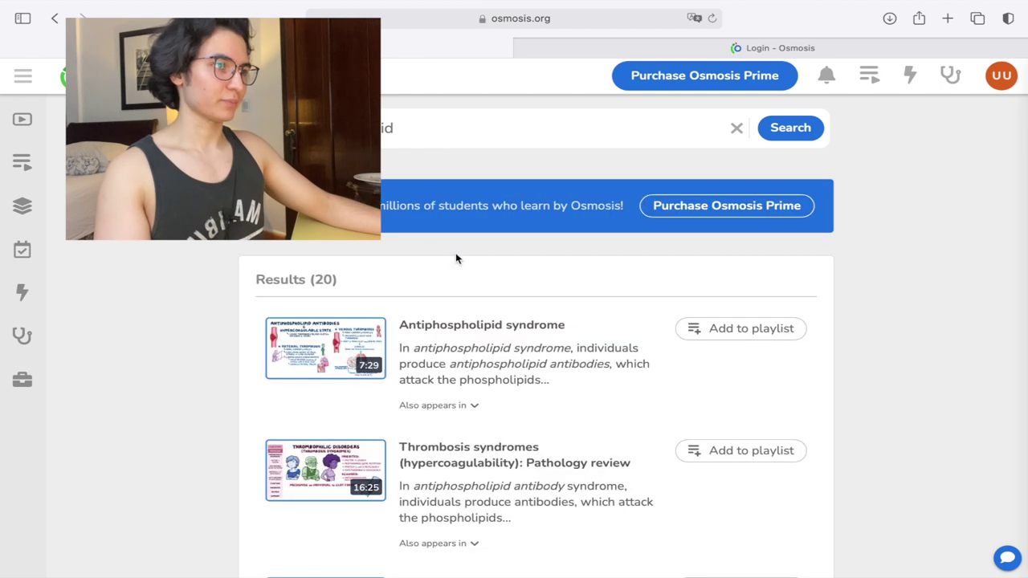
{"action": "left_click", "coordinate": [339, 349]}
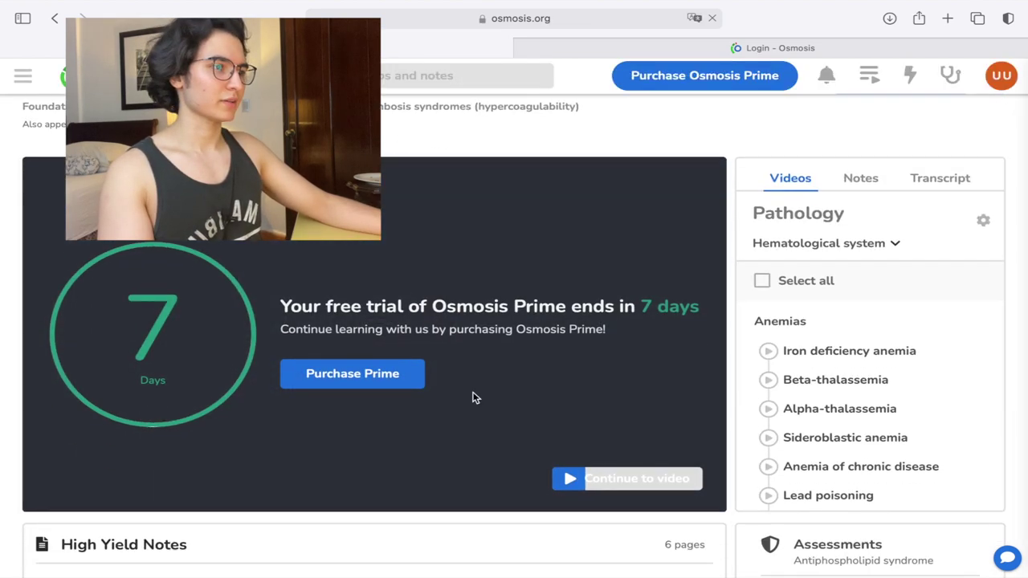
Play the Antiphospholipid syndrome video and pause it at 0:05, then open the Purchase Osmosis Prime page.
{"action": "left_click", "coordinate": [582, 478]}
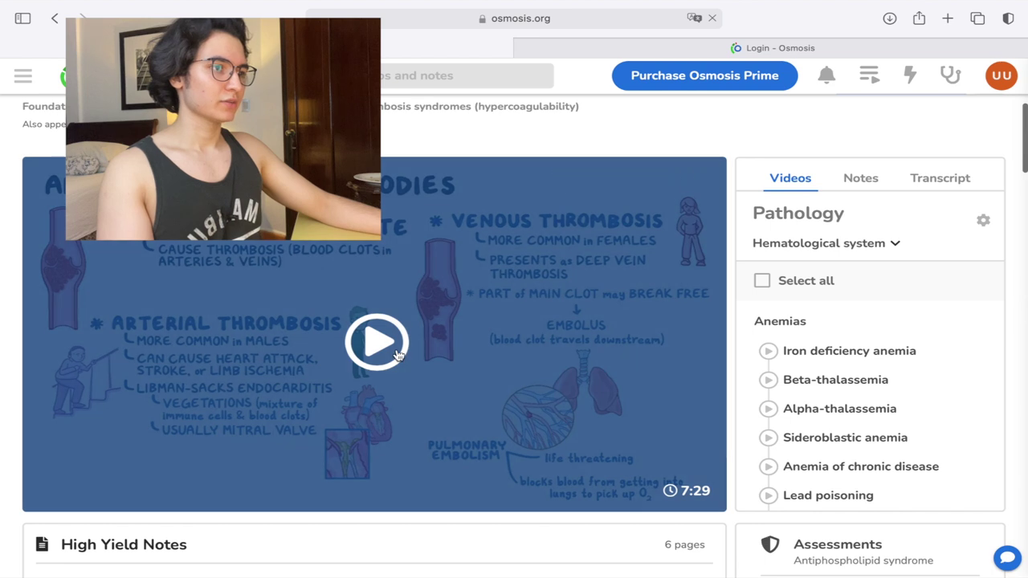
{"action": "left_click", "coordinate": [398, 354]}
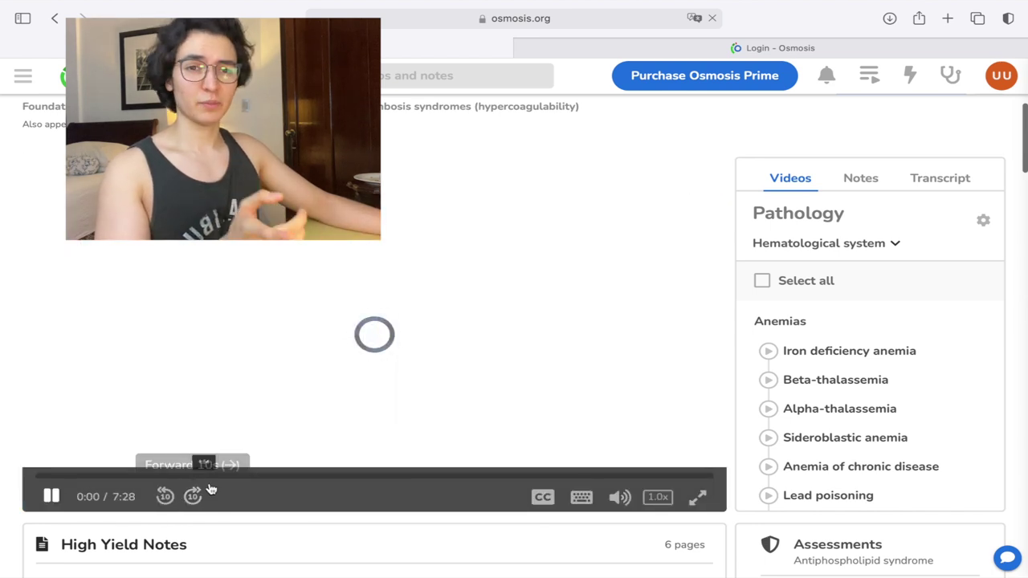
{"action": "scroll", "coordinate": [211, 492], "scroll_direction": "down", "scroll_amount": 5}
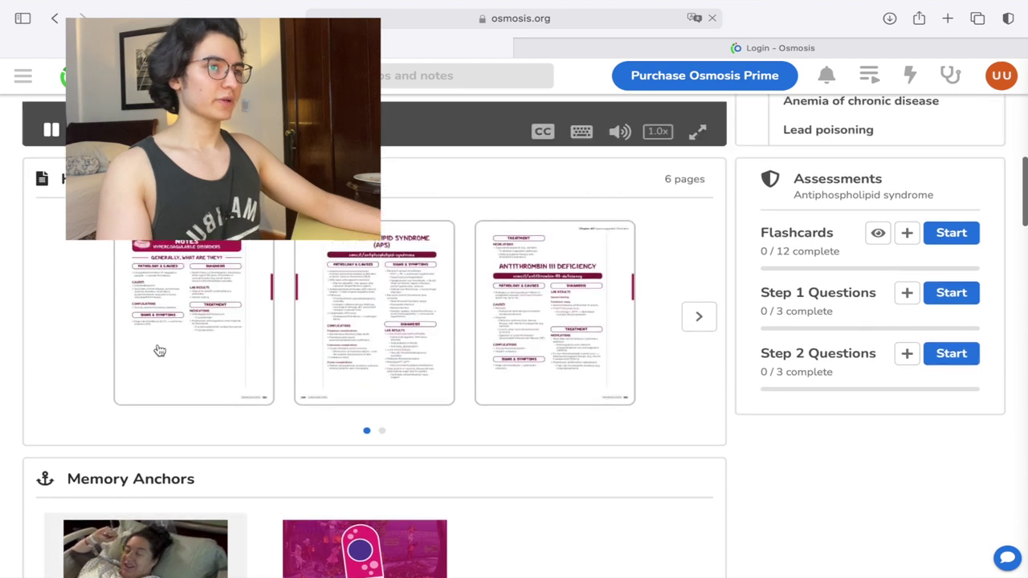
{"action": "scroll", "coordinate": [159, 351], "scroll_direction": "up", "scroll_amount": 1}
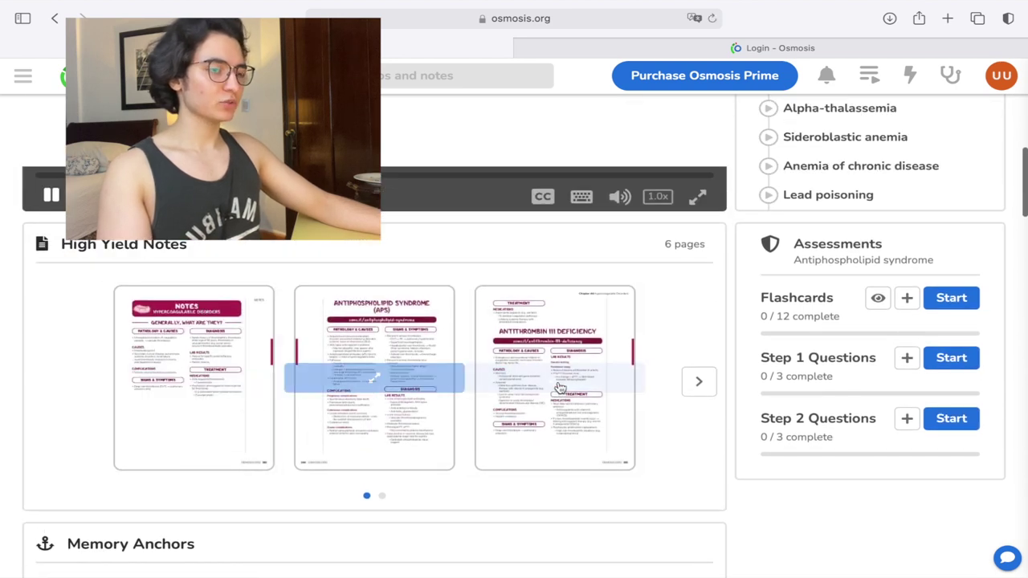
{"action": "scroll", "coordinate": [558, 389], "scroll_direction": "down", "scroll_amount": 5}
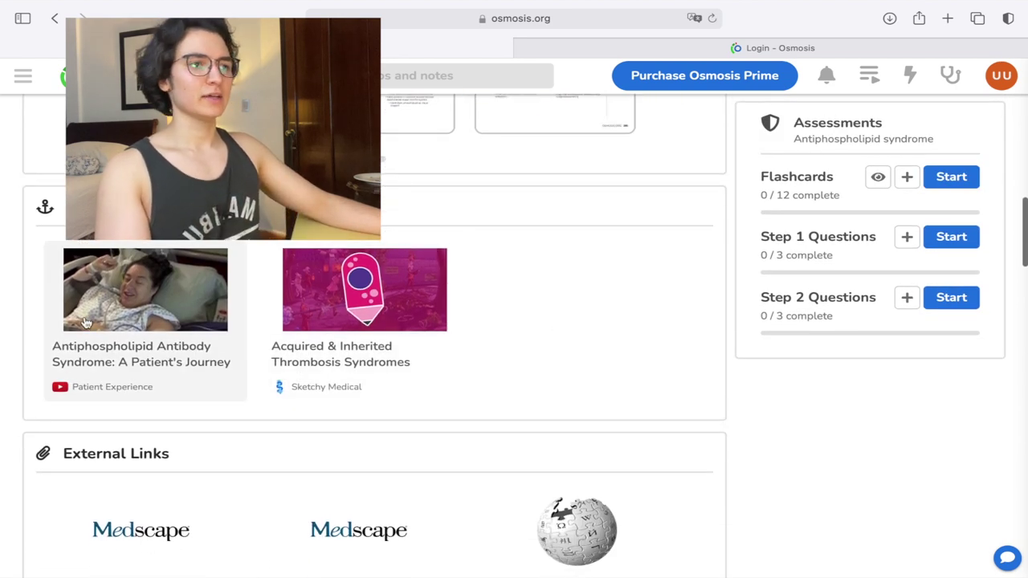
{"action": "scroll", "coordinate": [210, 343], "scroll_direction": "down", "scroll_amount": 10}
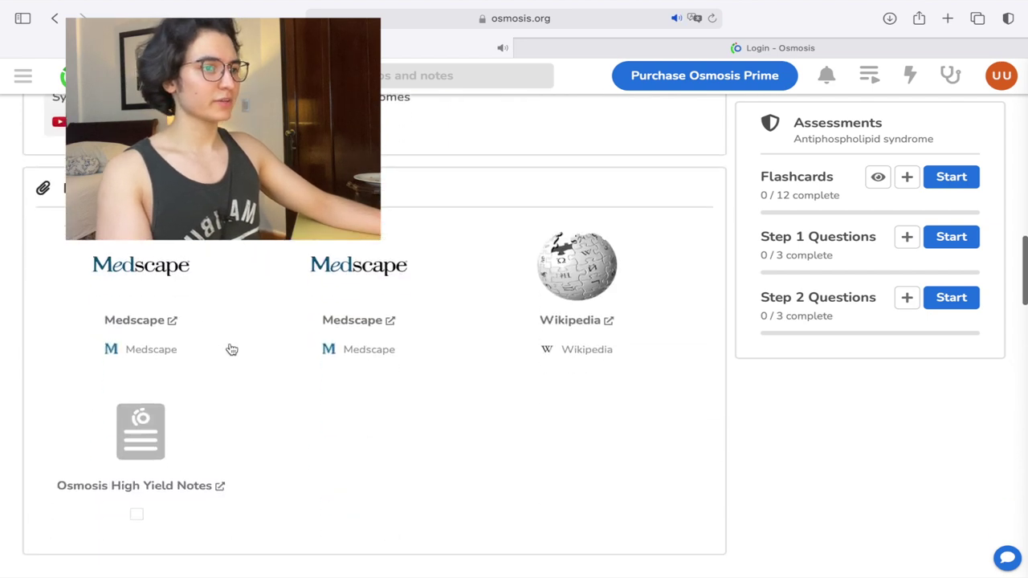
{"action": "scroll", "coordinate": [326, 367], "scroll_direction": "up", "scroll_amount": 20}
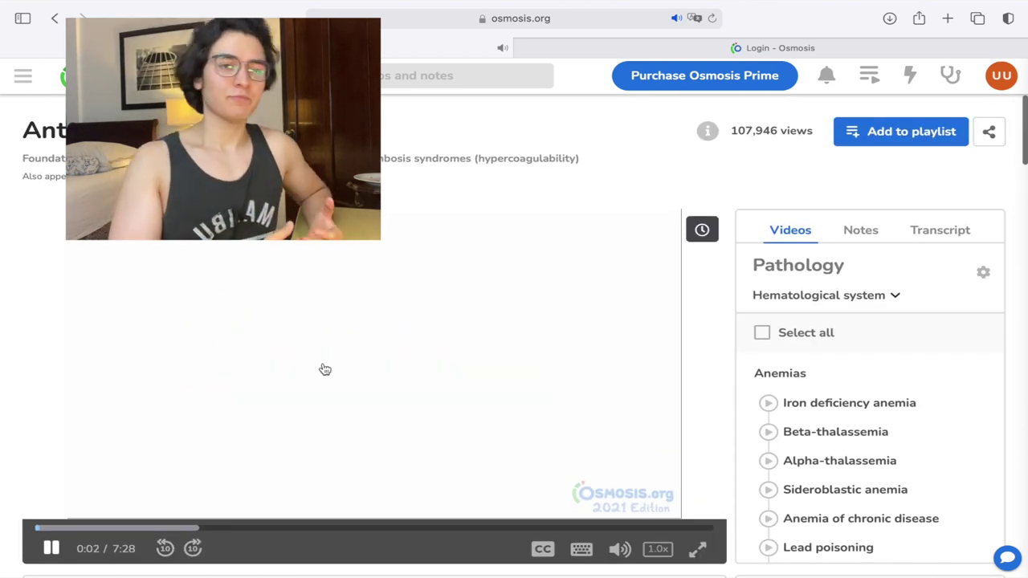
{"action": "left_click", "coordinate": [51, 548]}
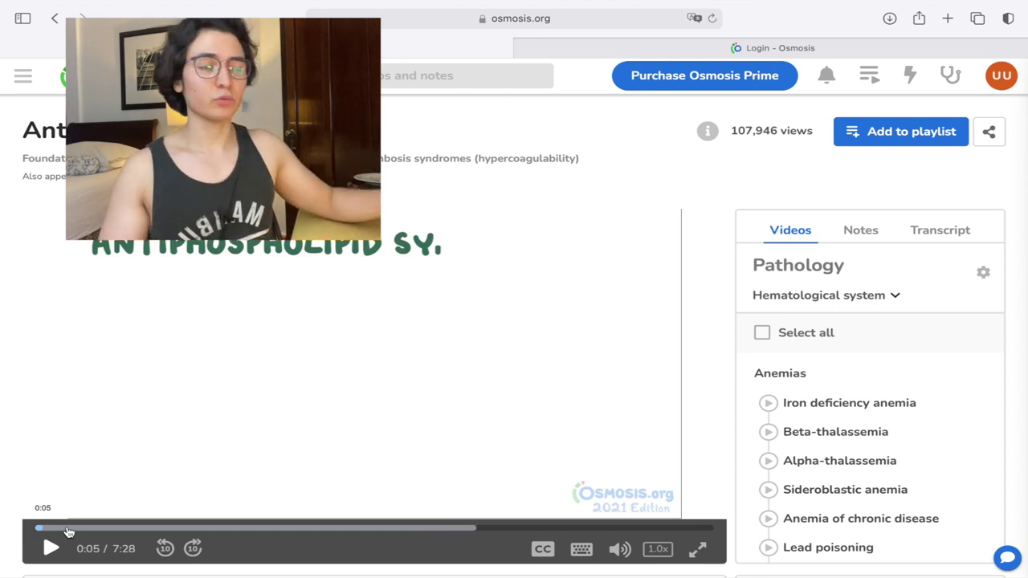
{"action": "left_click", "coordinate": [760, 86]}
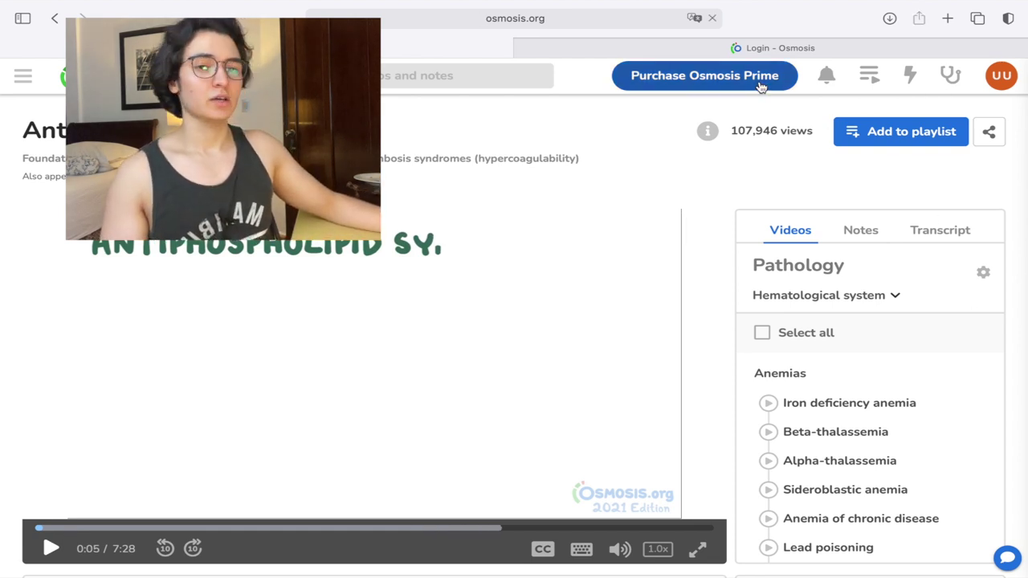